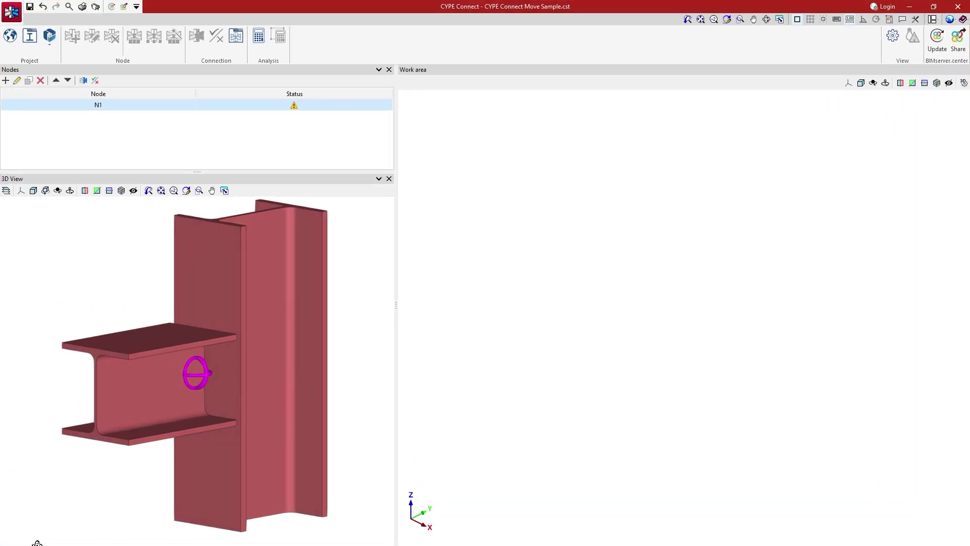
Open the connection of node N1 for editing and enable its Bar1 operation.
middle_drag(37, 544, 152, 544)
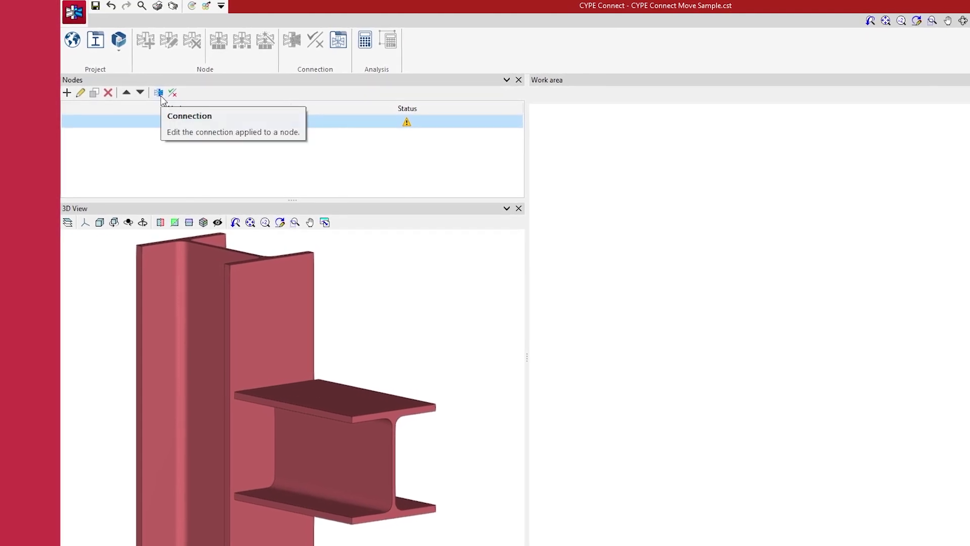
click(160, 96)
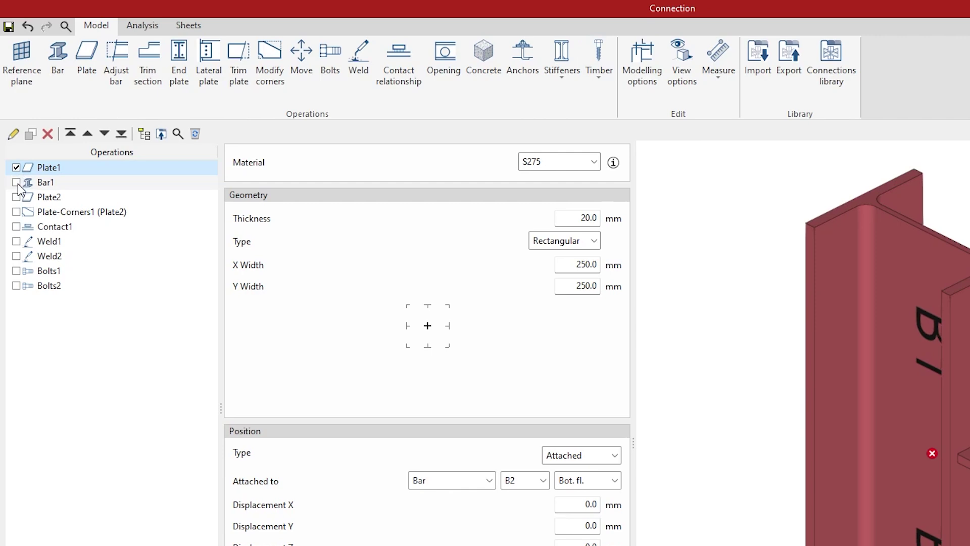
click(17, 182)
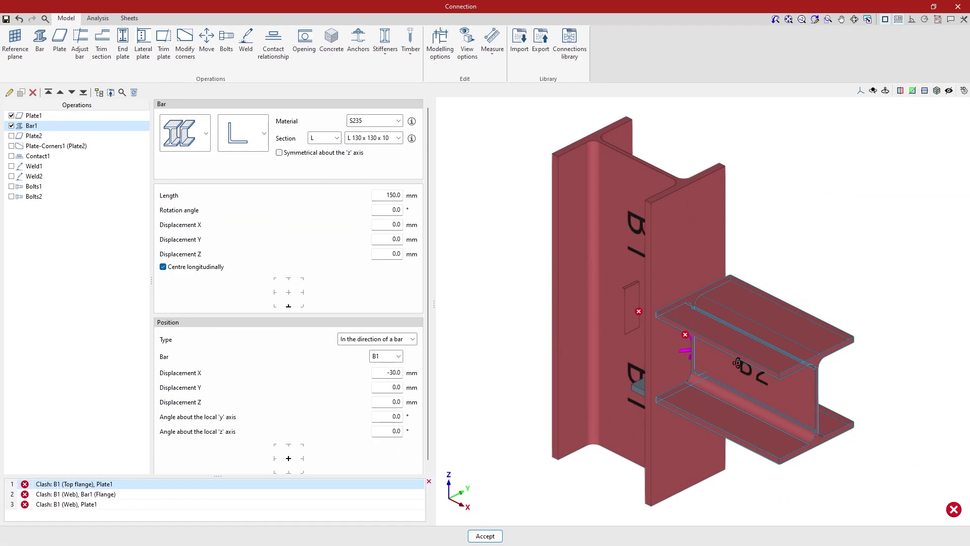
middle_drag(737, 363, 574, 356)
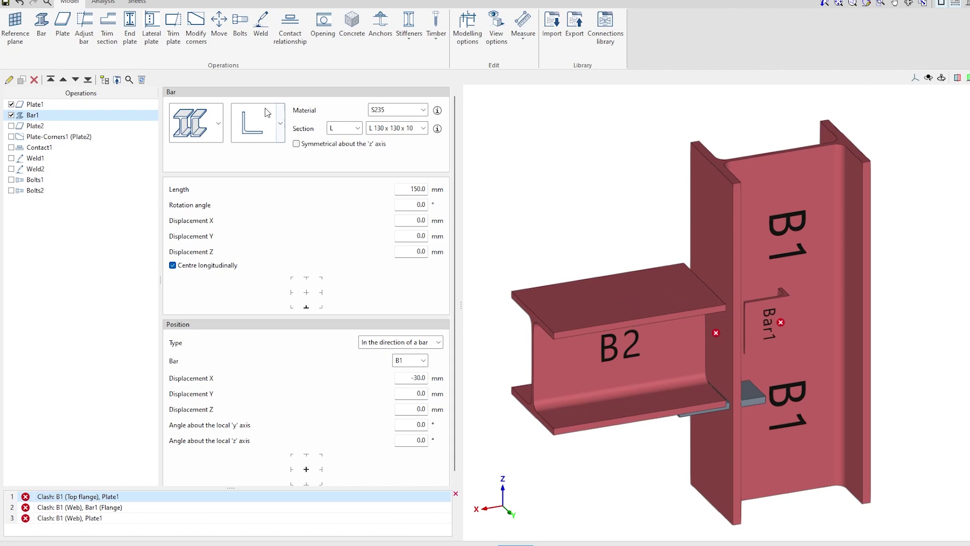
Add a Move operation and reorder it to sit directly after Bar1 in the operations list.
click(220, 51)
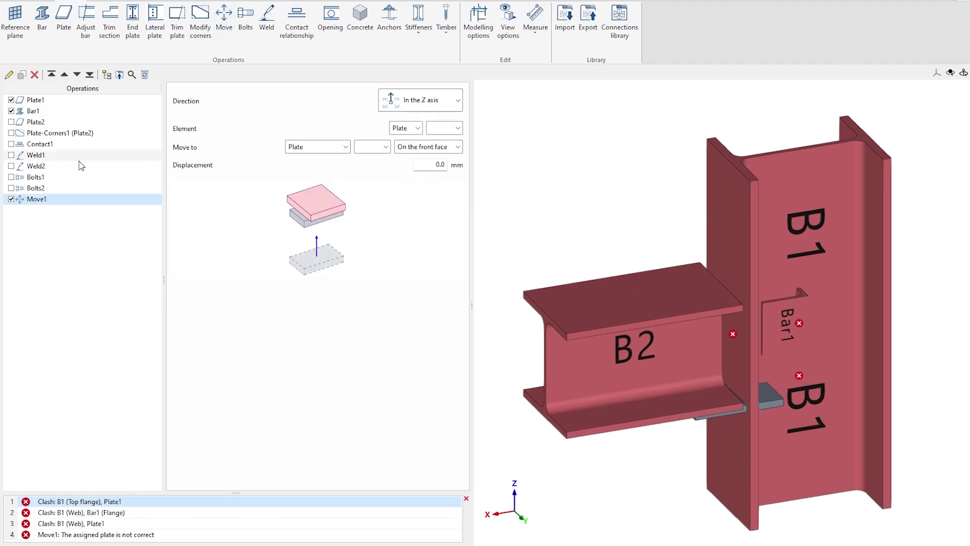
click(36, 189)
drag(40, 144, 39, 126)
click(40, 122)
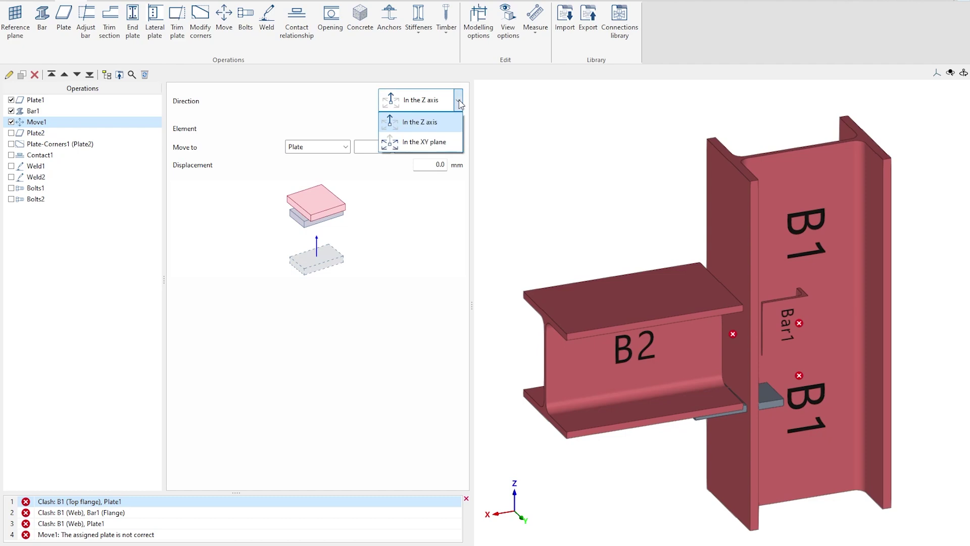
Set Move1 to shift Plate1's closest edge in the XY plane to the front face of bar B1's top flange.
click(457, 142)
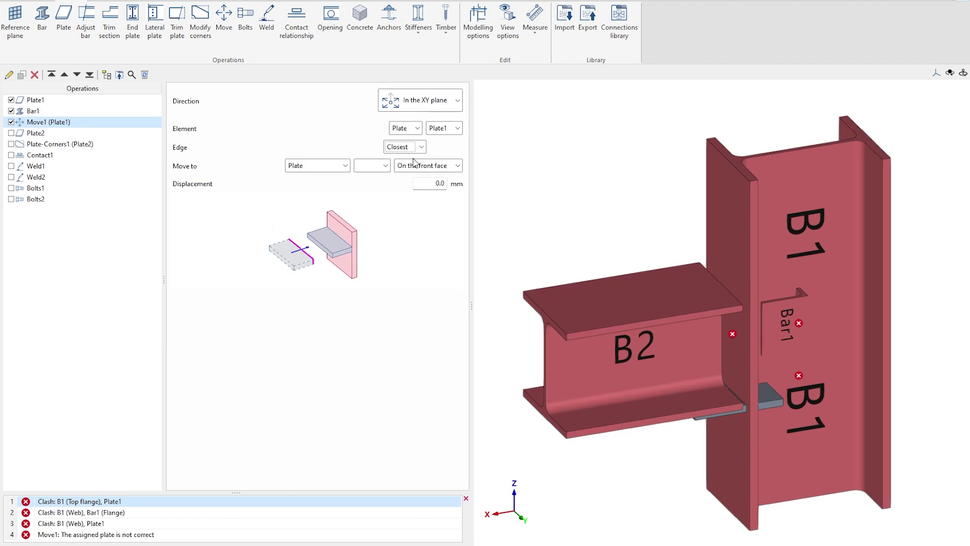
click(345, 165)
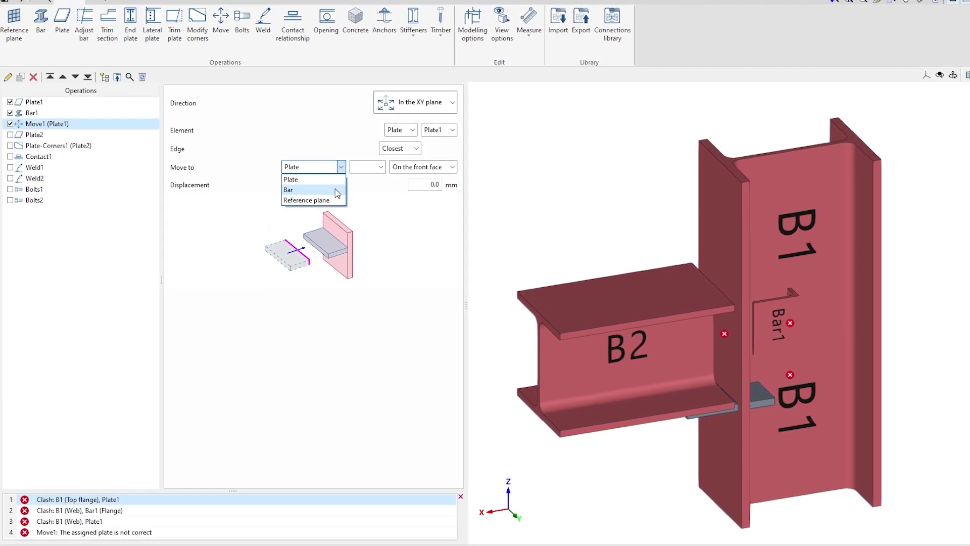
click(335, 189)
click(380, 167)
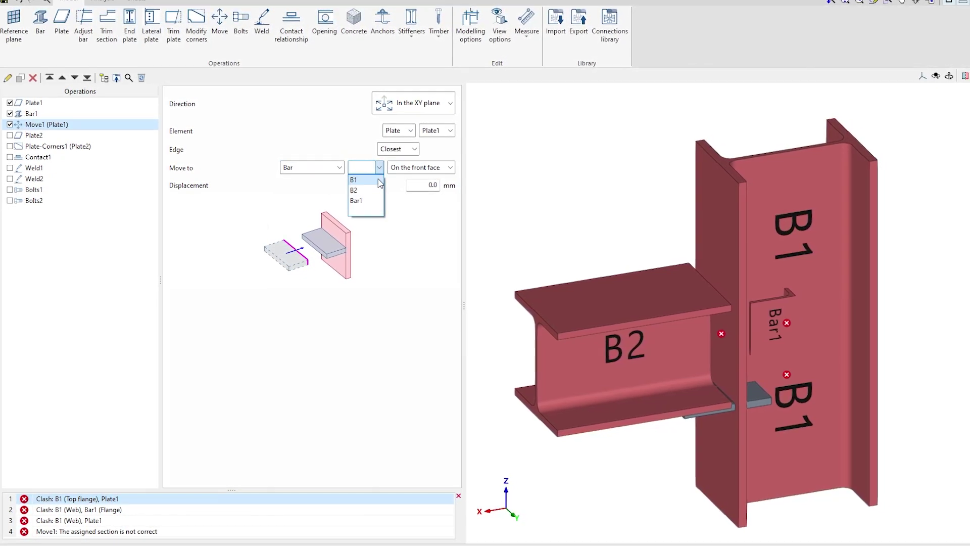
click(379, 181)
click(379, 168)
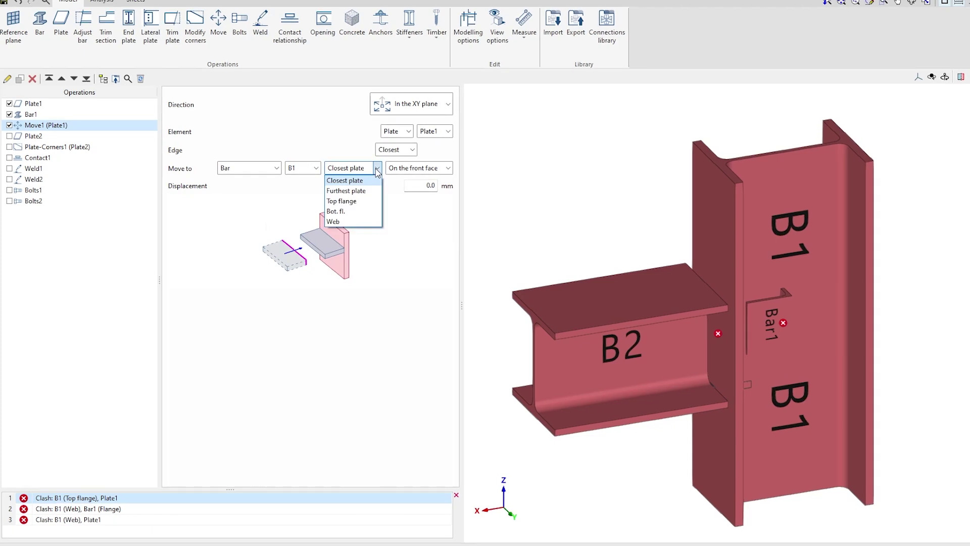
click(372, 202)
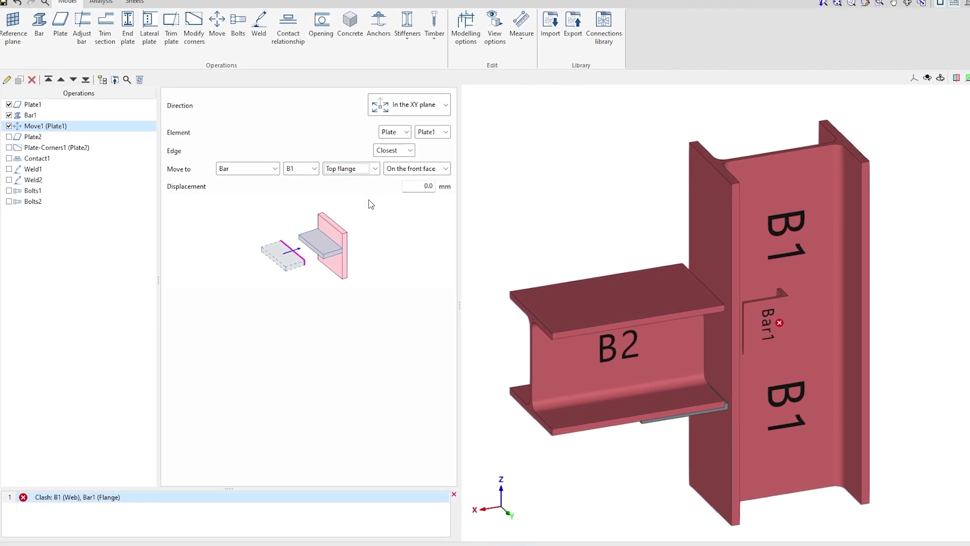
click(445, 169)
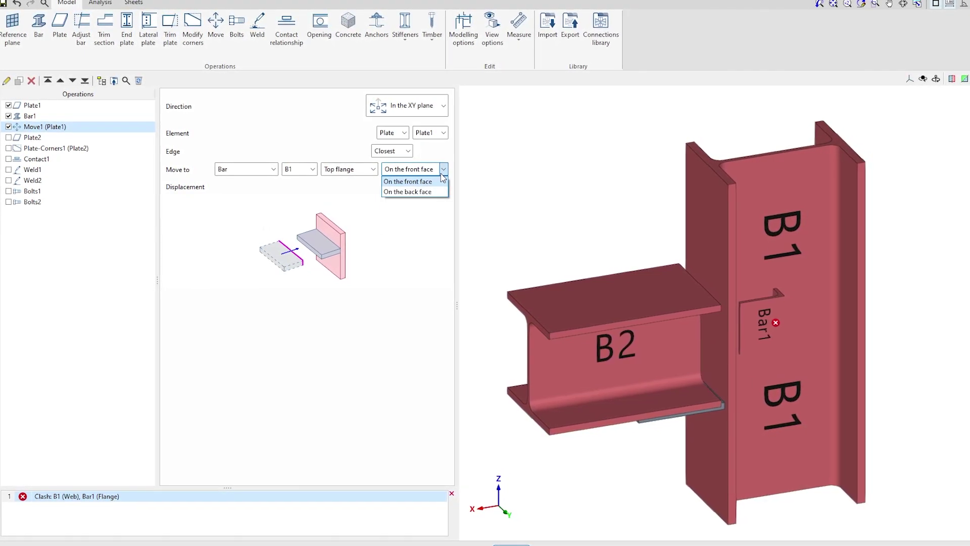
click(442, 178)
double_click(424, 187)
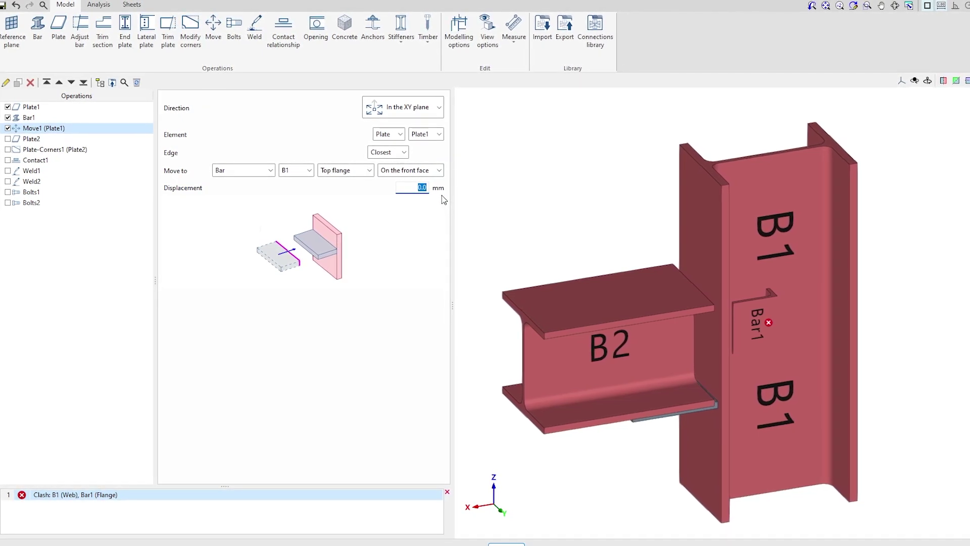
Add a second Move operation and place it directly after Move1 in the operations list.
middle_drag(637, 445, 551, 446)
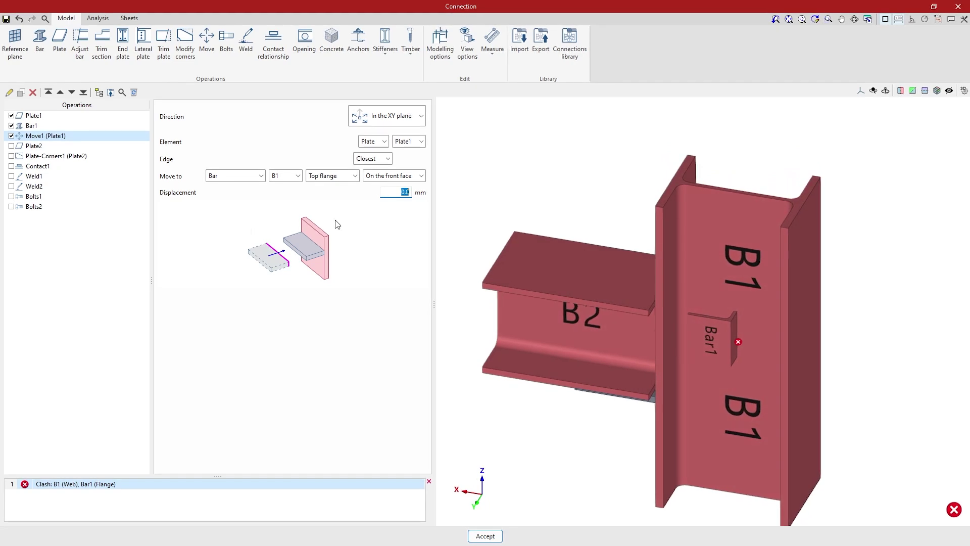
click(212, 68)
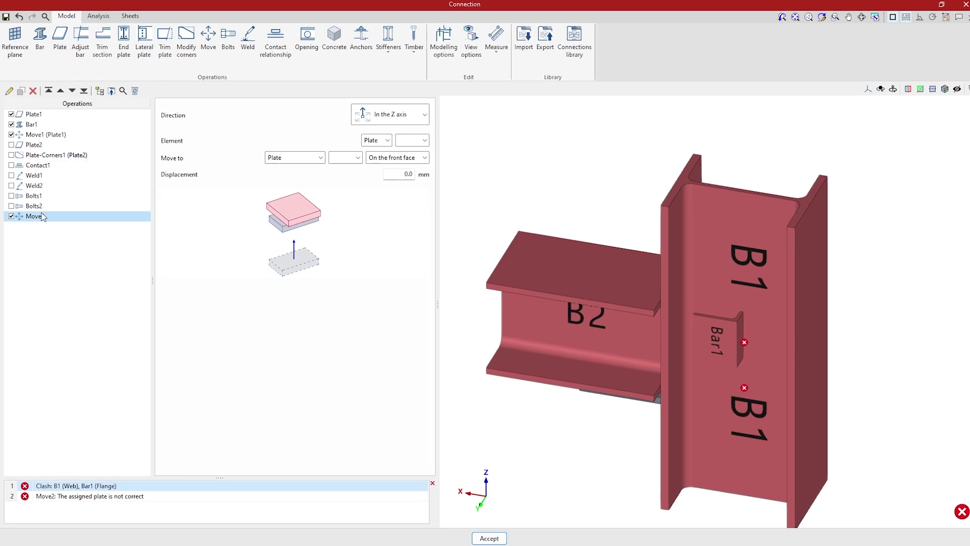
drag(40, 213, 39, 146)
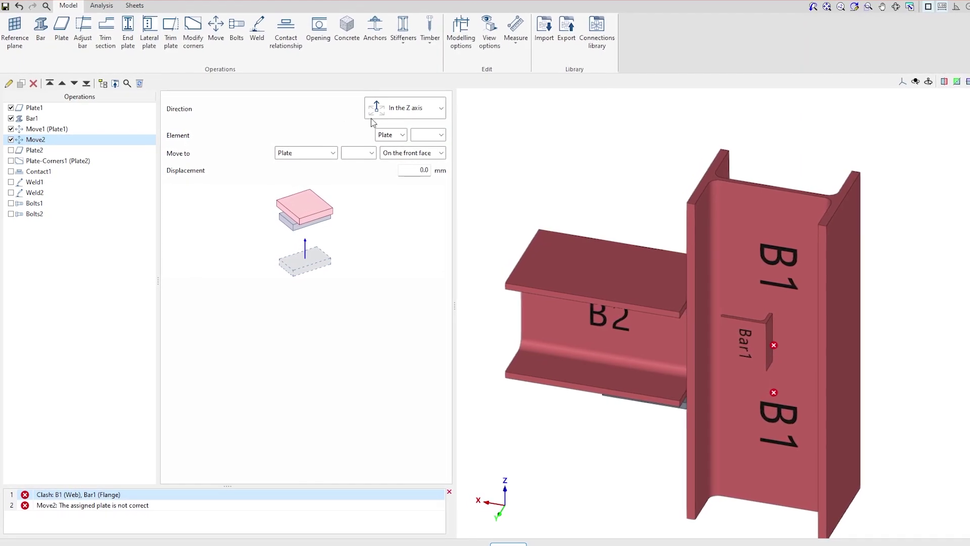
Keep Move2's direction in the Z axis and assign the web of Bar1 as the element it moves.
click(439, 110)
click(445, 108)
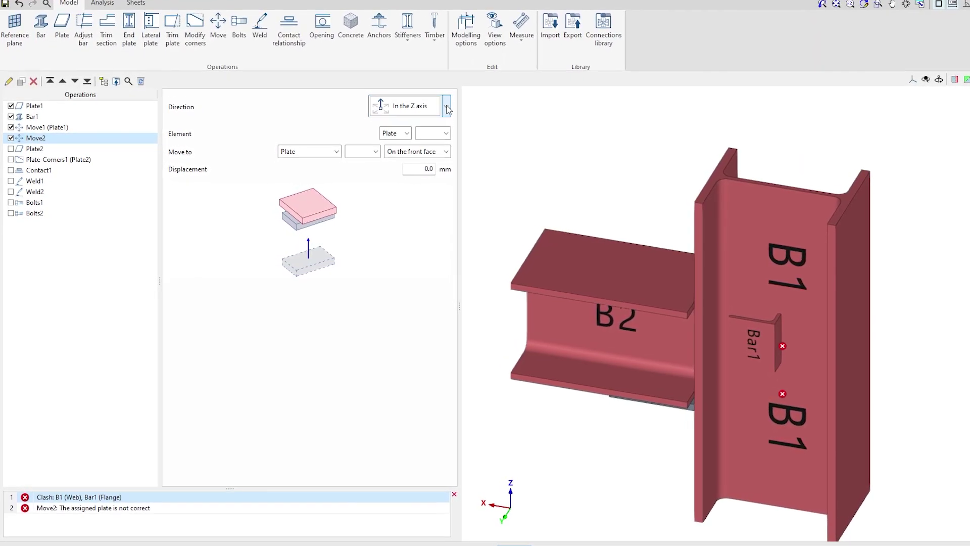
click(408, 133)
click(410, 154)
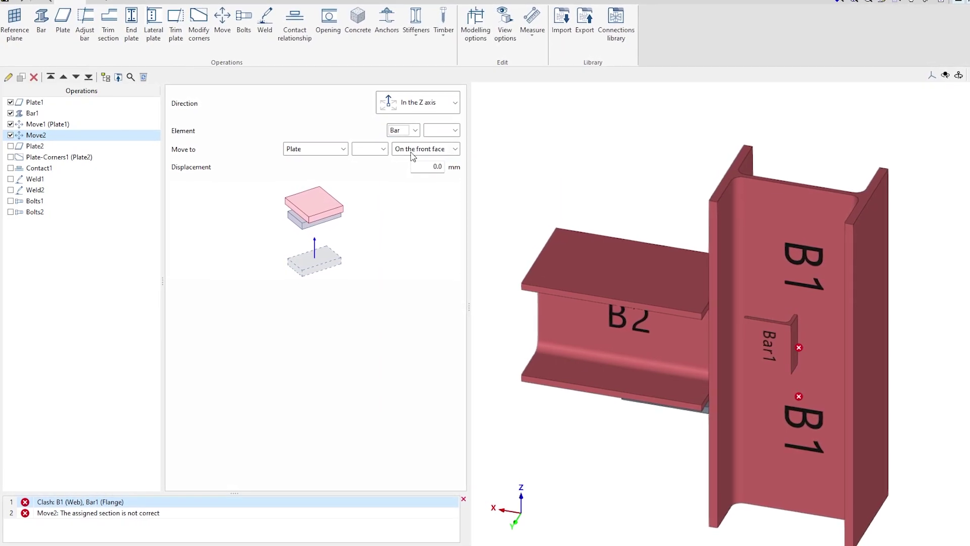
click(438, 133)
click(436, 142)
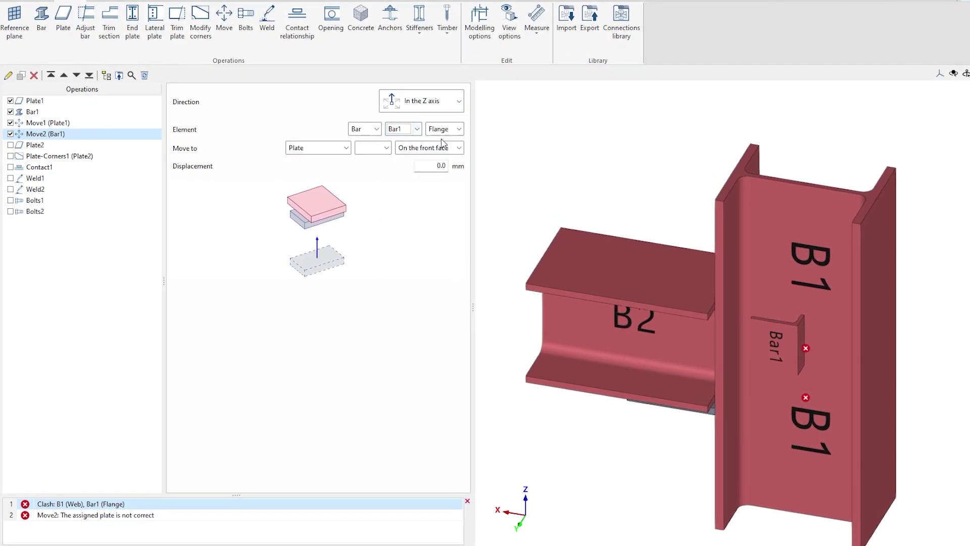
click(444, 130)
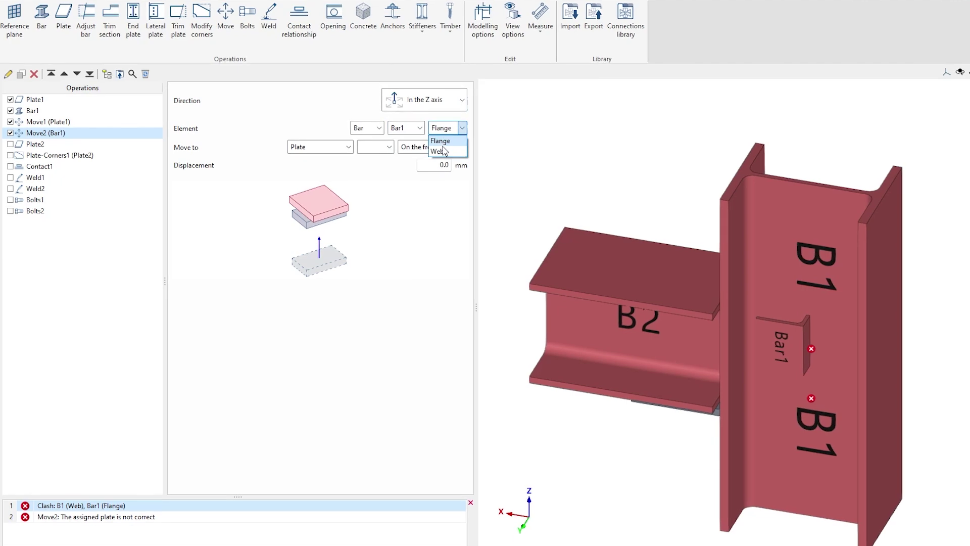
click(445, 151)
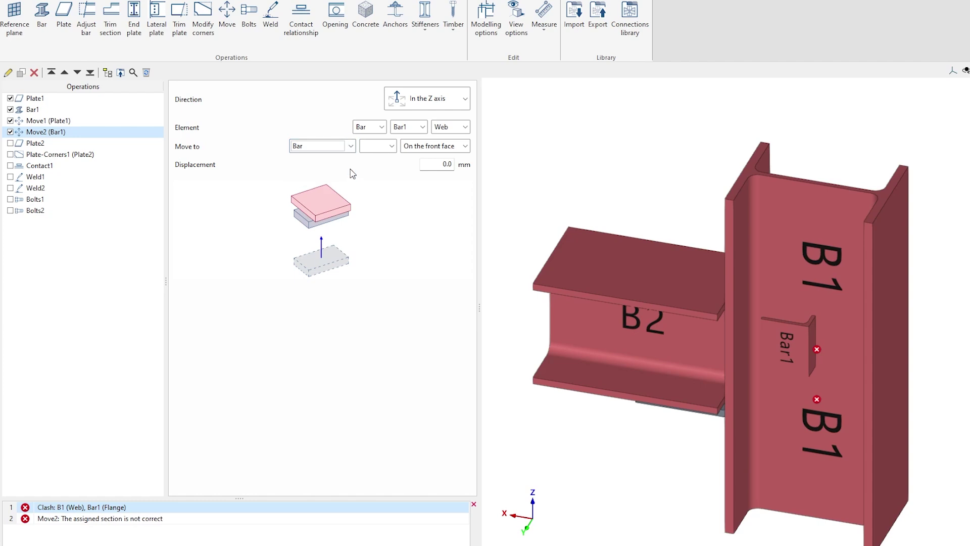
Set Move2's destination to the back face of bar B2's web.
click(391, 169)
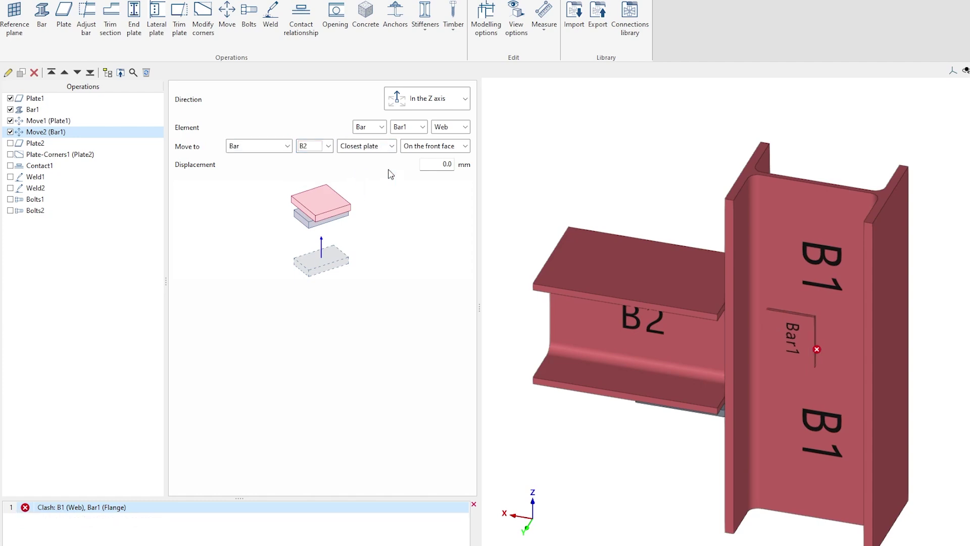
click(392, 149)
click(371, 202)
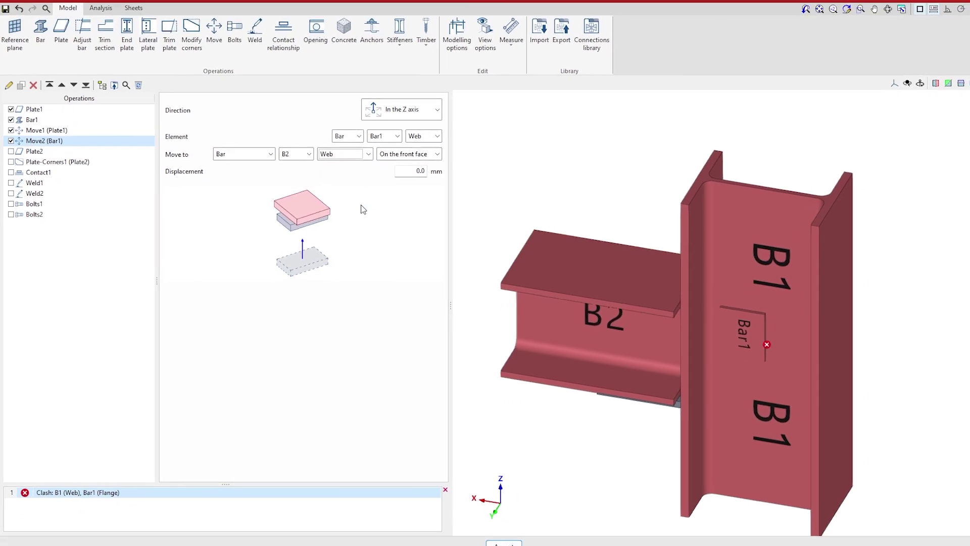
click(390, 160)
click(393, 168)
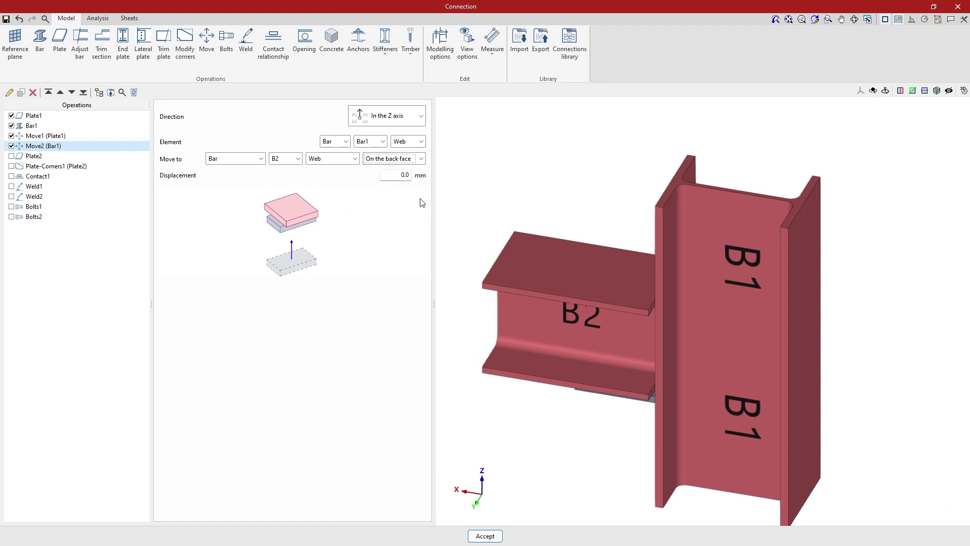
Duplicate Move2 and set the copy to move Bar1's flange to the back face of bar B1's top flange.
middle_drag(574, 258, 579, 355)
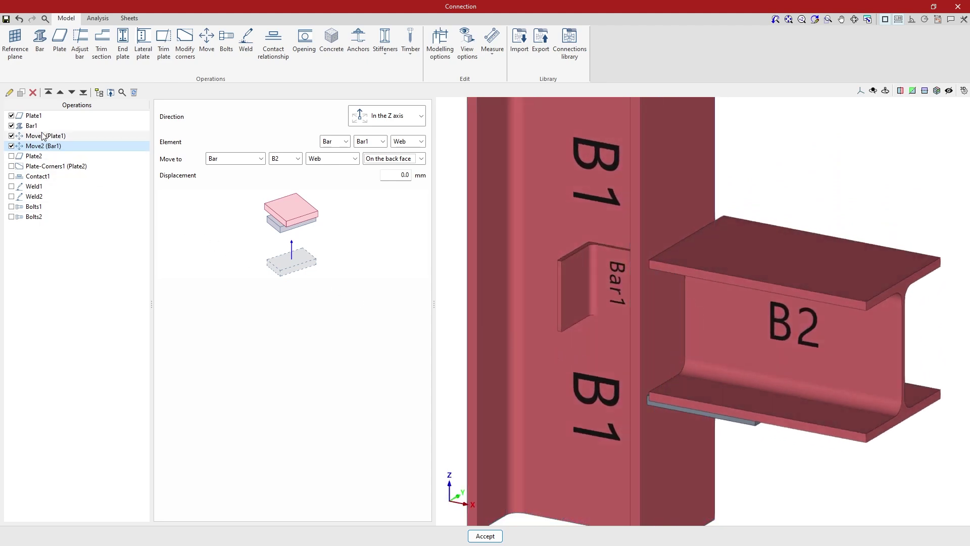
click(21, 93)
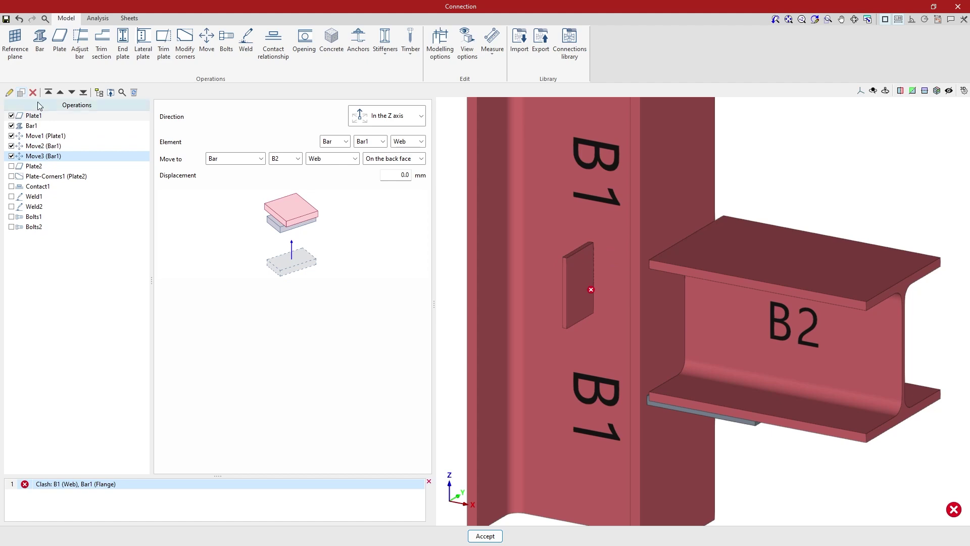
click(418, 153)
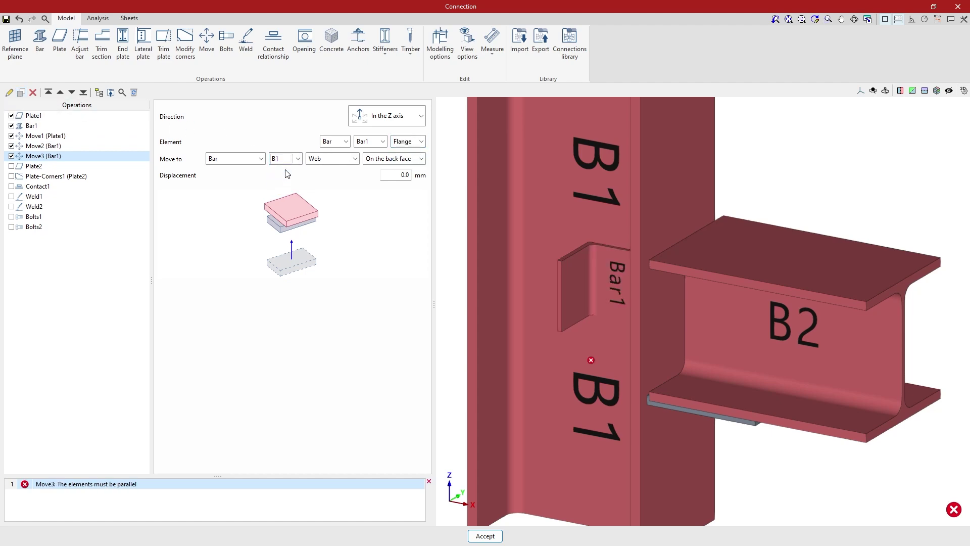
click(322, 190)
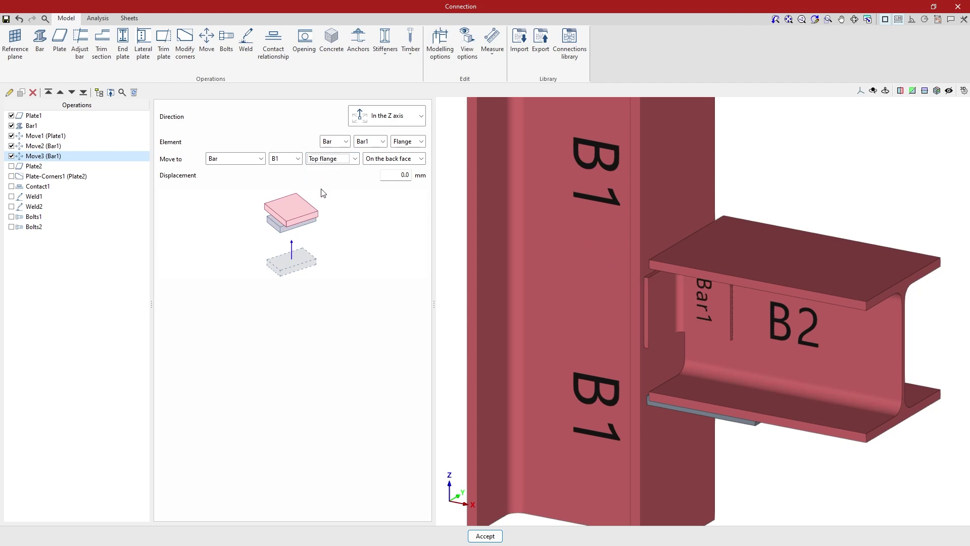
Enable the remaining operations: Plate2, Plate-Corners1, Contact1, Weld1, Weld2, Bolts1 and Bolts2.
mouse_move(696, 328)
right_down()
mouse_move(721, 344)
mouse_move(727, 302)
mouse_move(759, 332)
mouse_move(721, 309)
mouse_move(706, 314)
mouse_move(711, 341)
right_up()
scroll(729, 314, up, 3)
scroll(710, 342, down, 3)
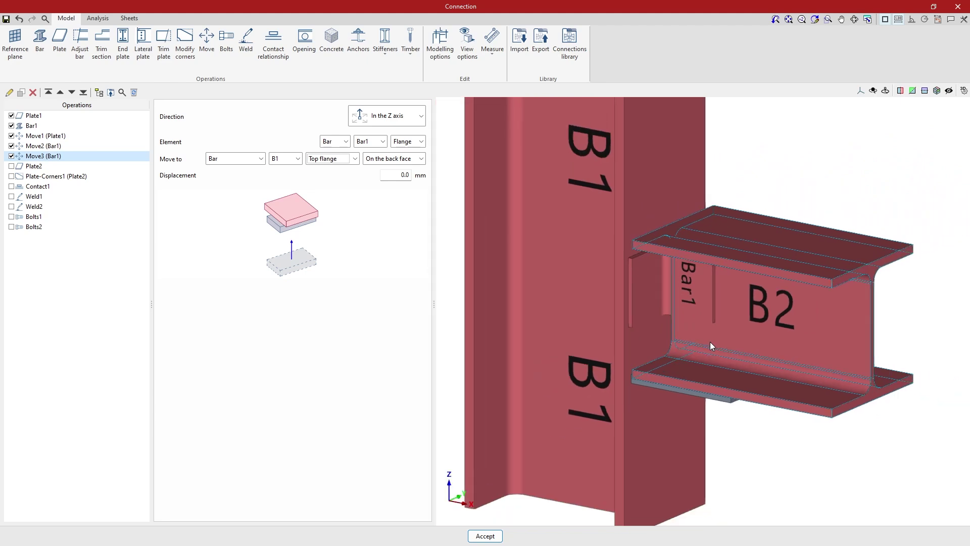
middle_drag(710, 342, 714, 364)
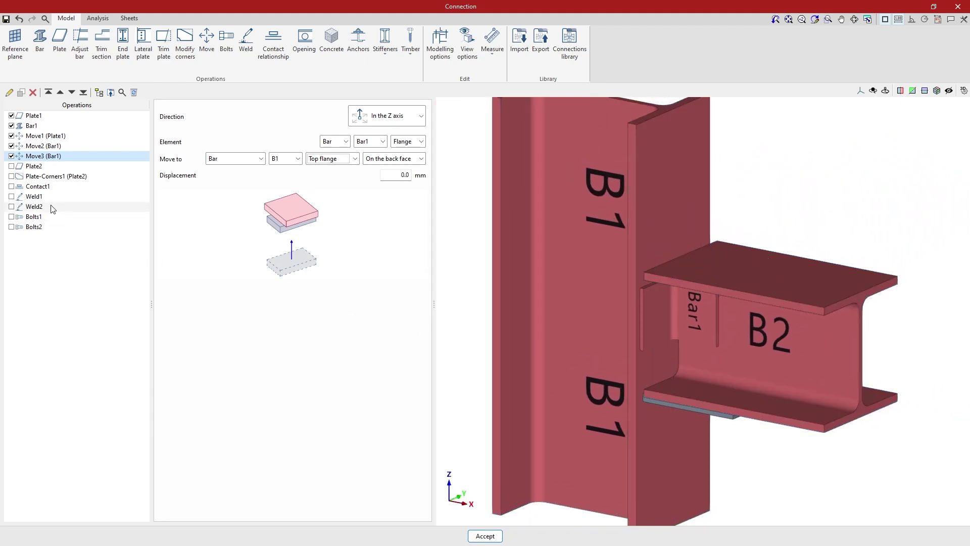
click(11, 166)
click(11, 176)
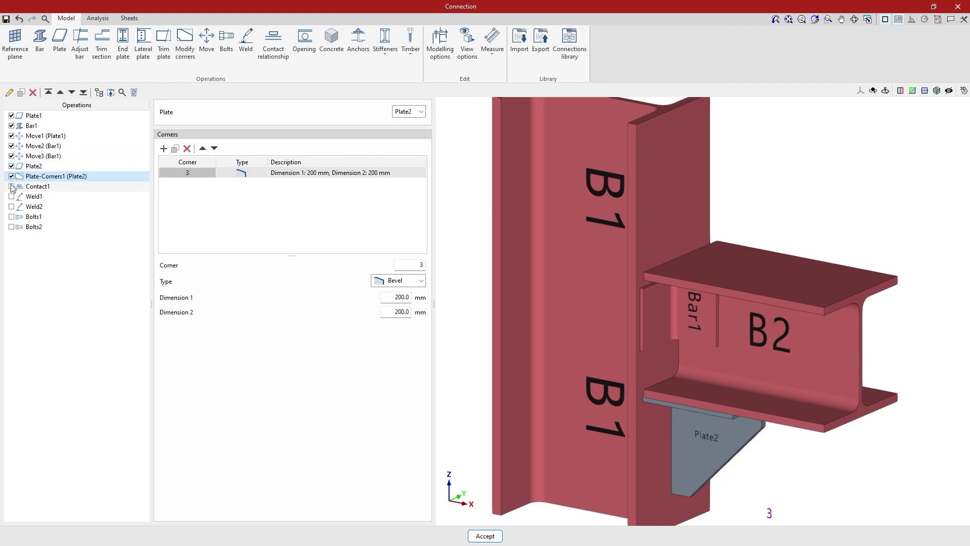
click(11, 186)
click(11, 196)
click(11, 206)
click(11, 216)
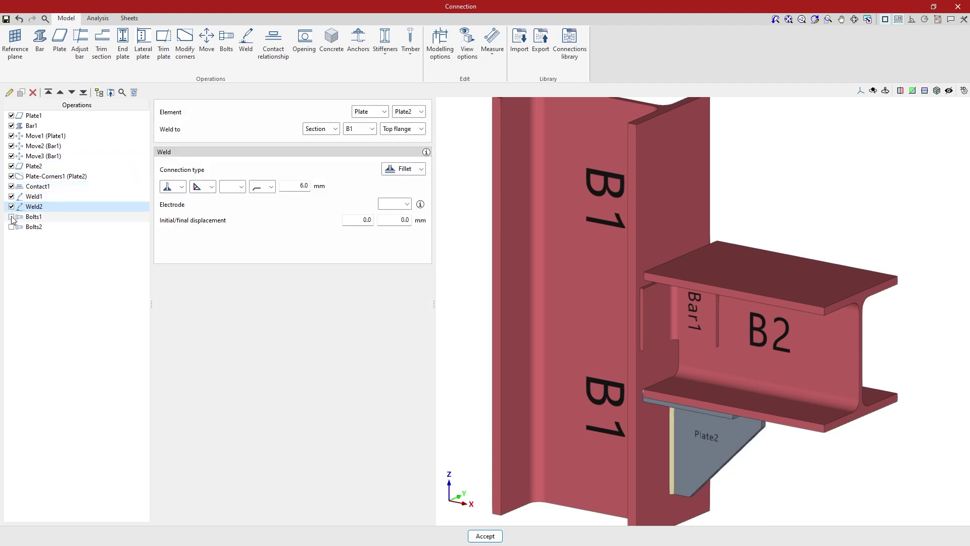
click(11, 227)
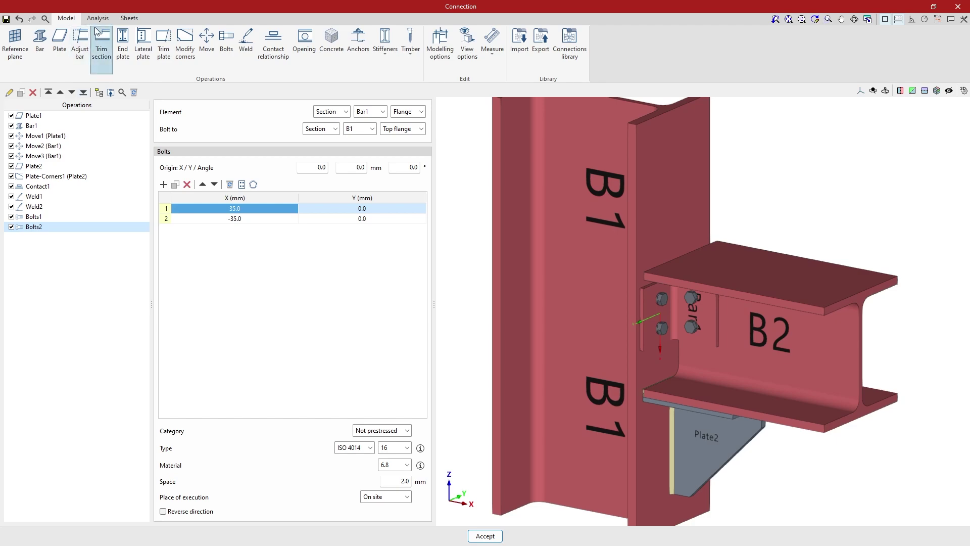
right_drag(486, 512, 262, 515)
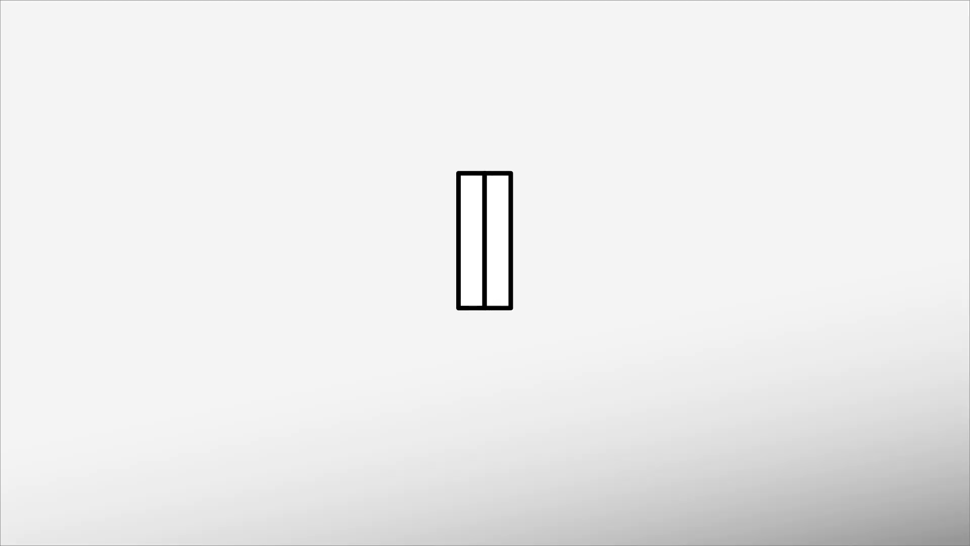